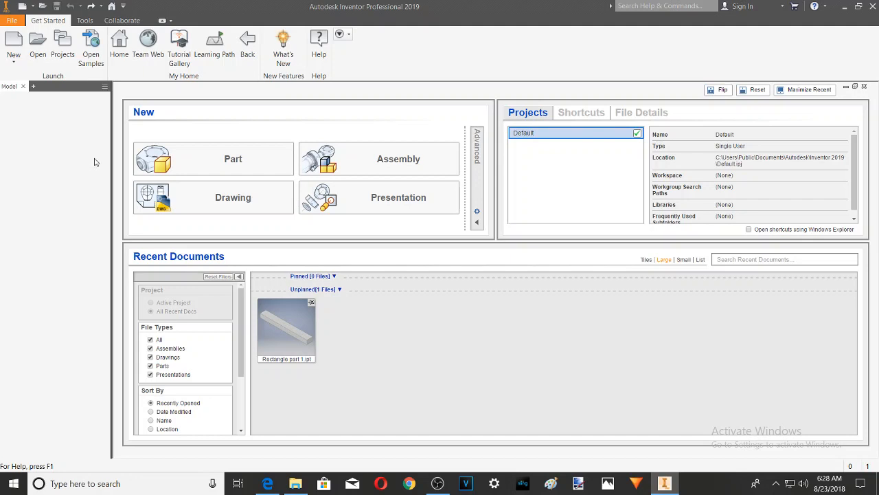
Step: Create a new part and start a 2D sketch on the XY plane
left_click(229, 164)
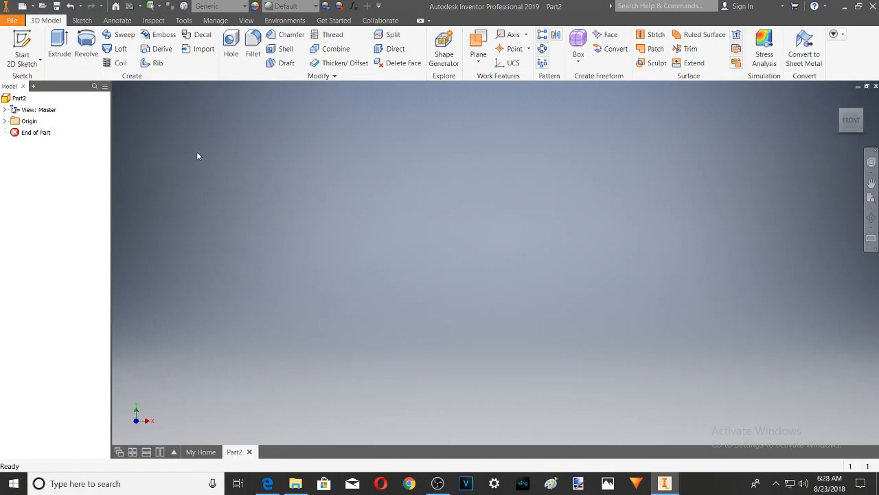
left_click(60, 44)
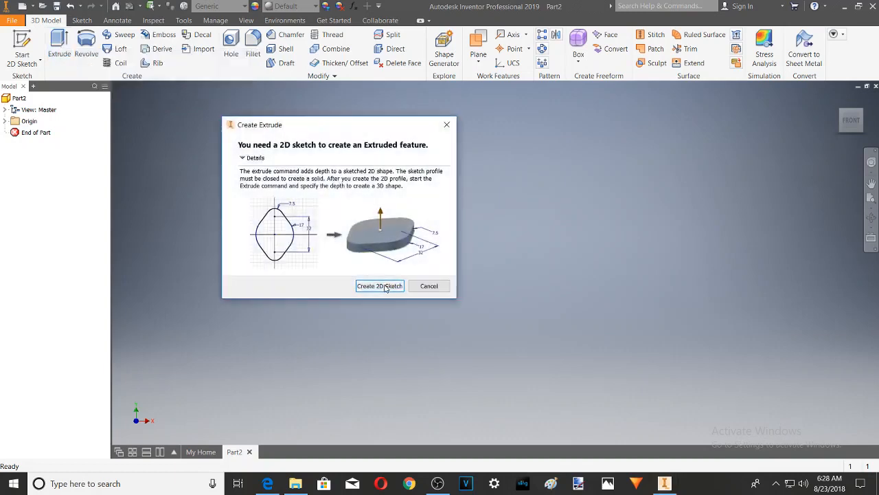
left_click(382, 286)
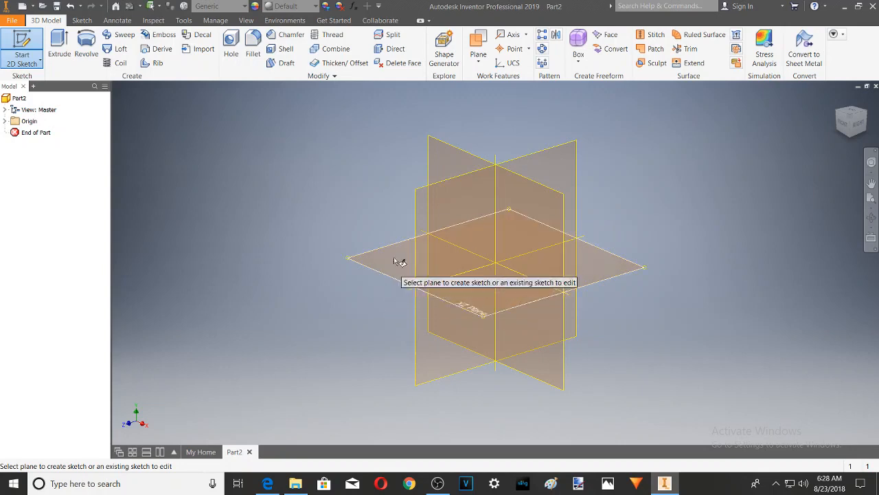
left_click(460, 157)
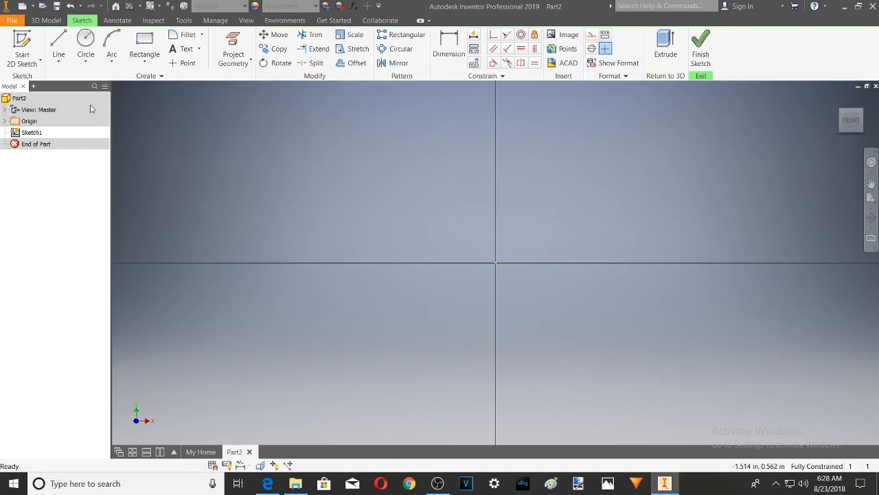
Step: Place sketch text at the origin and enter "McKillinIt" as its content
left_click(190, 53)
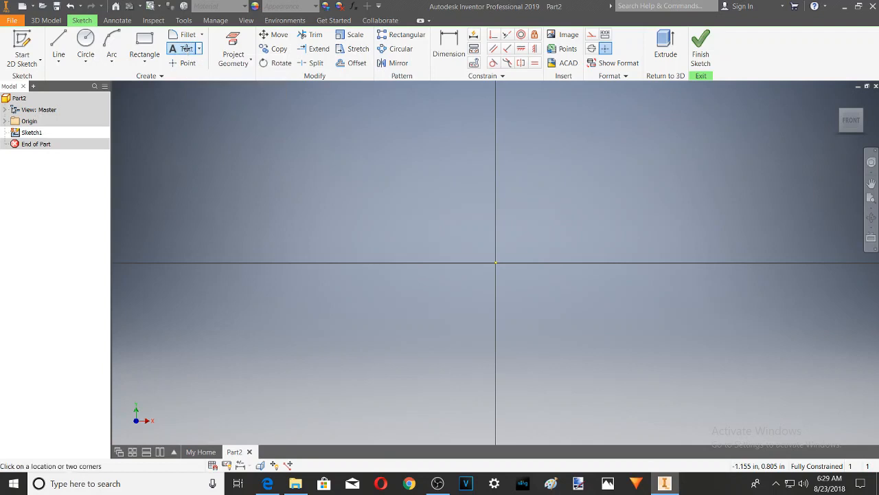
left_click(498, 261)
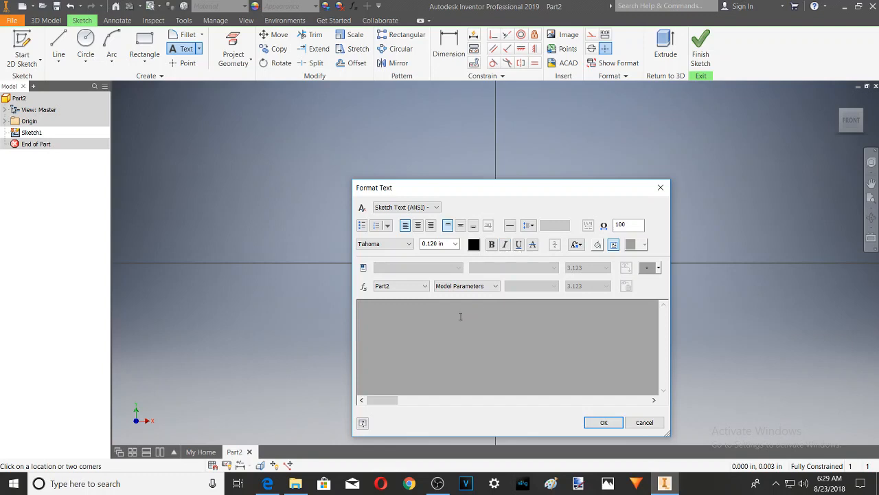
type("McKillinIt")
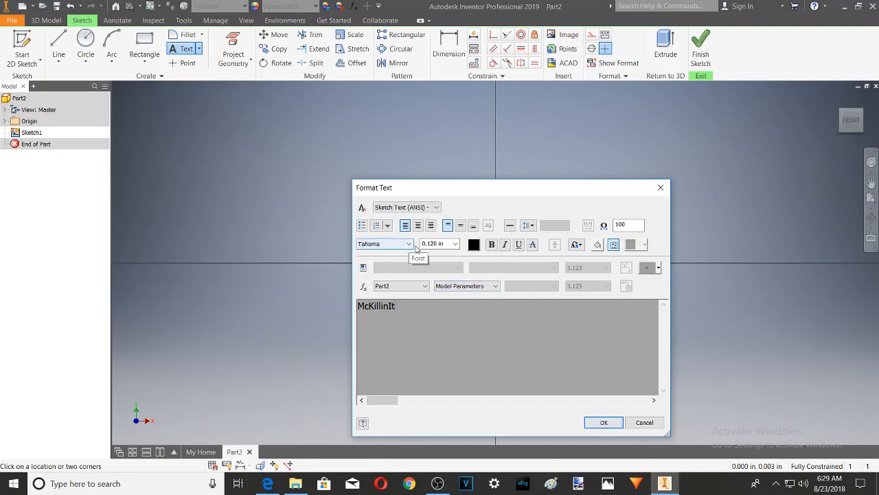
Step: Format the whole McKillinIt text at 0.240 in size in bold and accept the text
left_click(455, 244)
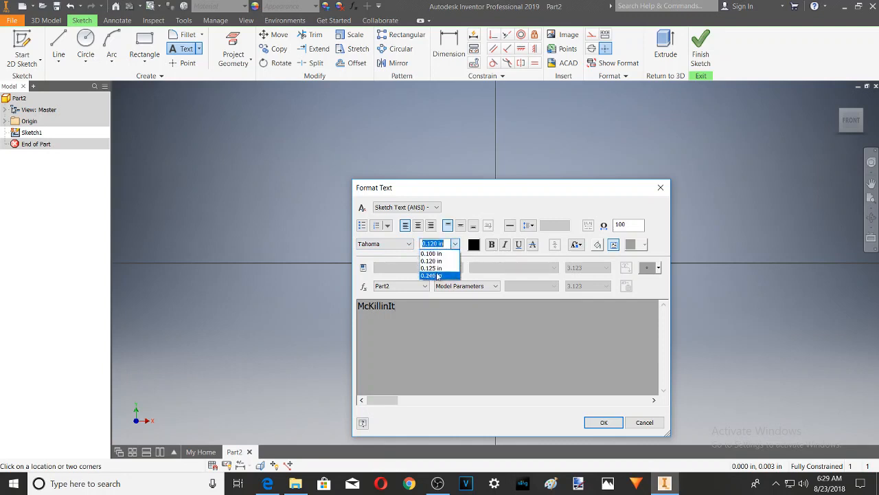
left_click(437, 275)
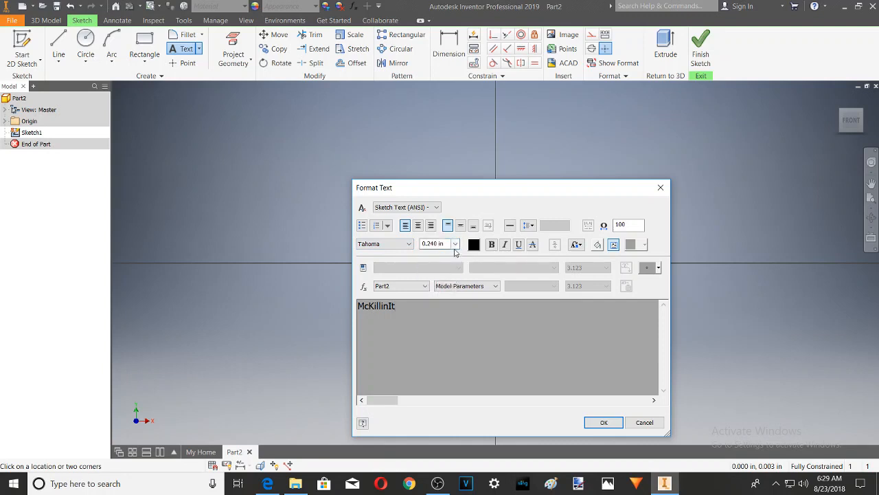
left_click_drag(407, 306, 336, 305)
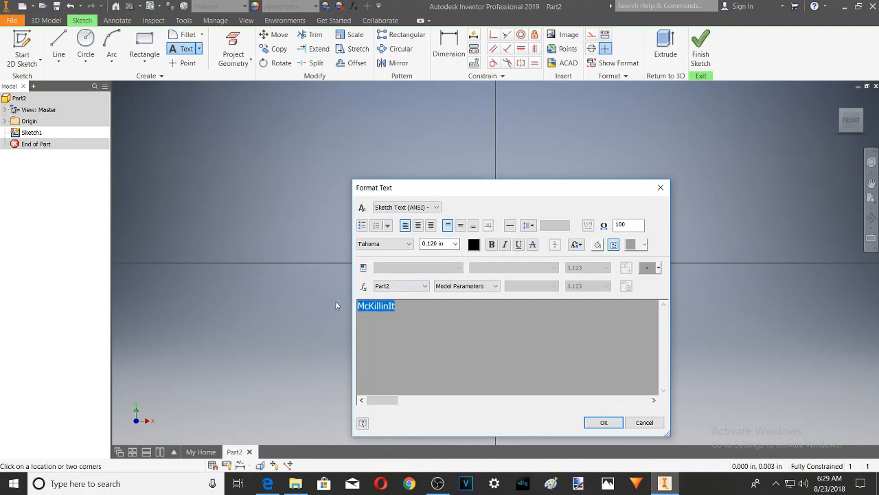
left_click(455, 243)
left_click(435, 276)
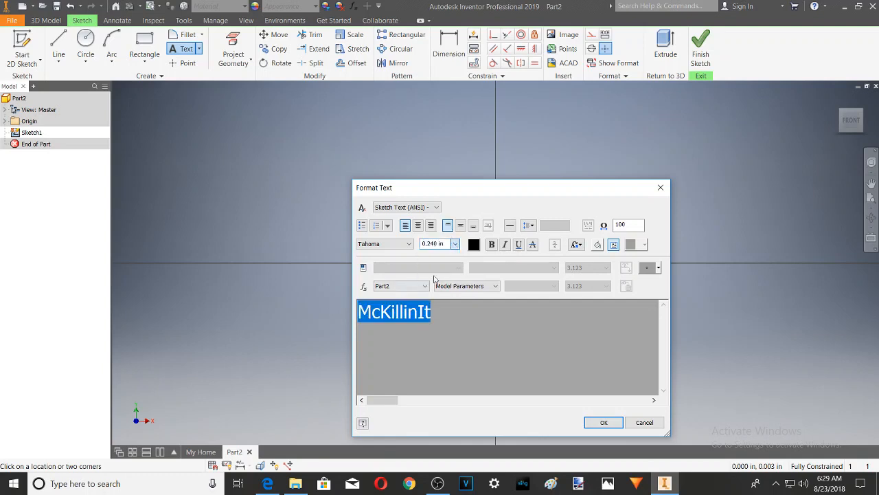
left_click(491, 245)
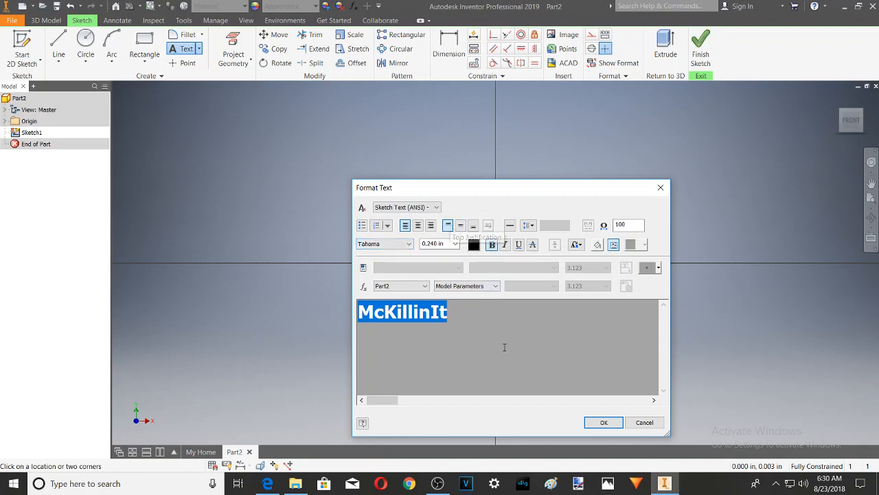
left_click(603, 423)
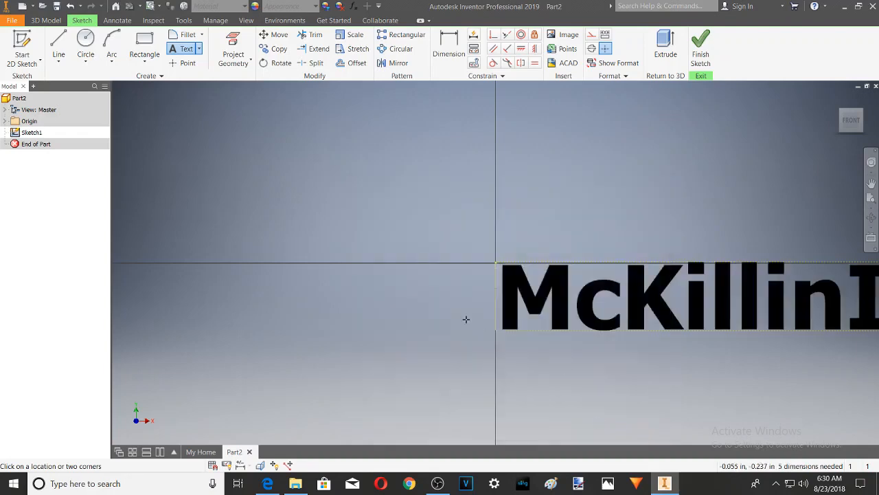
Step: Extrude the McKillinIt text symmetrically about the sketch plane by a distance of 0.5 in as a solid
scroll(462, 318, "up", 5)
scroll(462, 319, "down", 5)
scroll(587, 328, "up", 3)
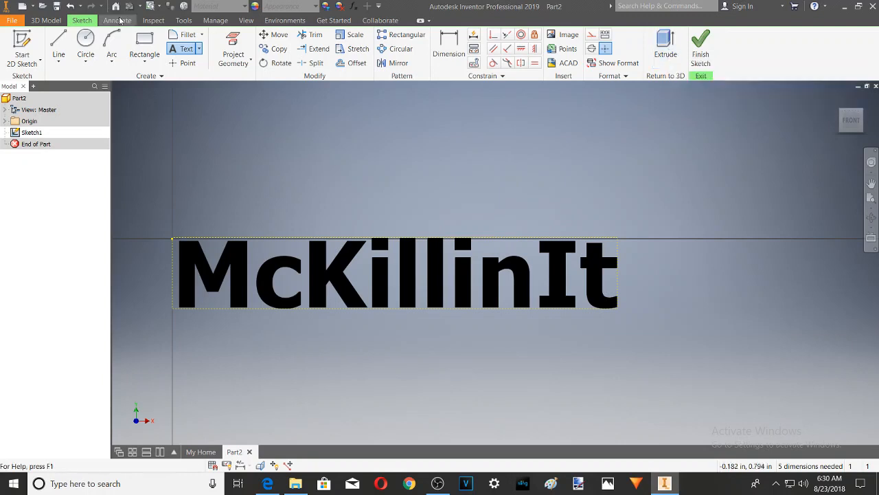
left_click(51, 20)
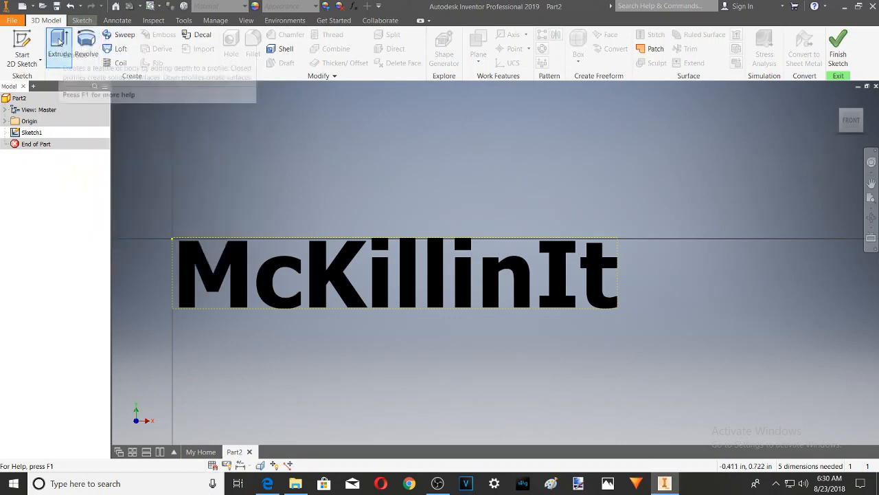
left_click(60, 43)
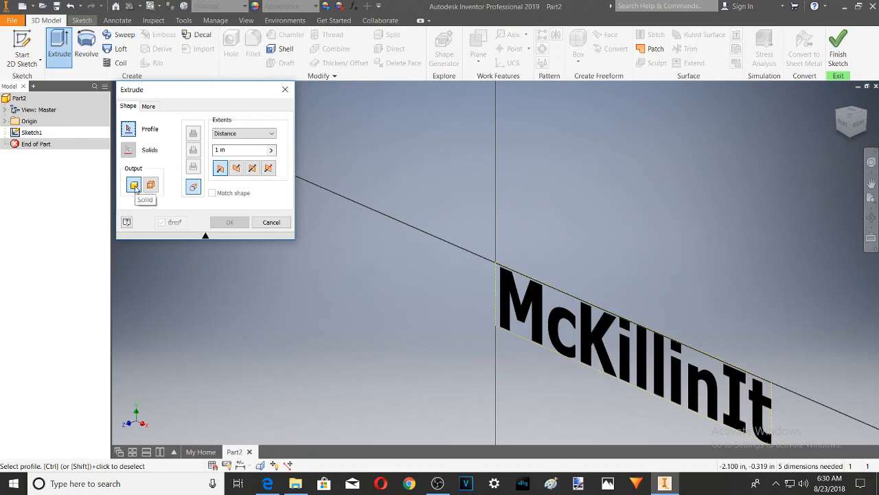
left_click(252, 169)
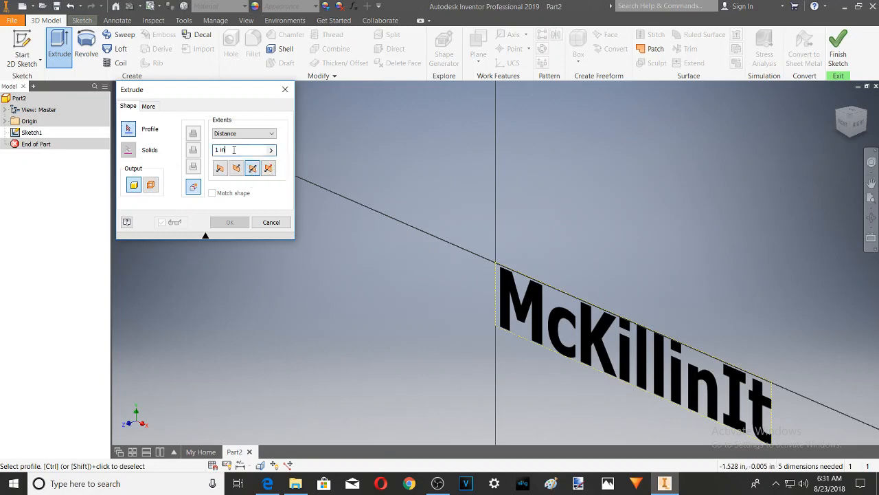
left_click_drag(228, 149, 211, 150)
type(".5")
left_click(510, 297)
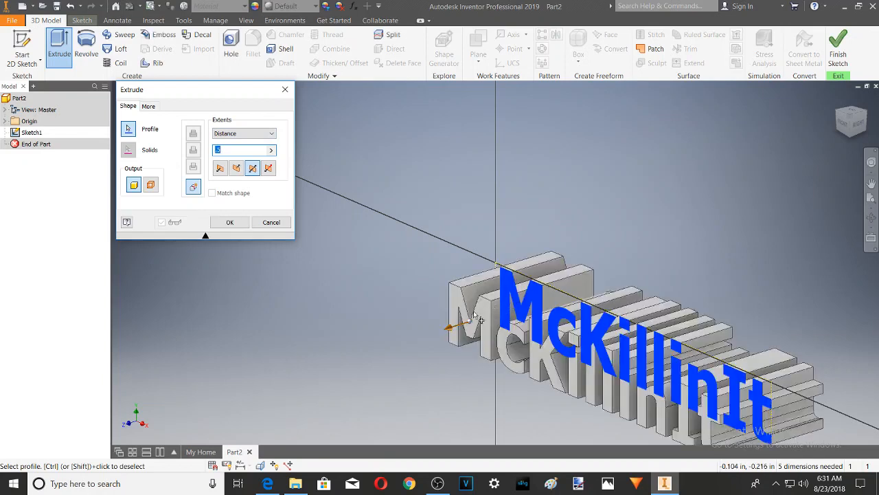
scroll(418, 286, "down", 2)
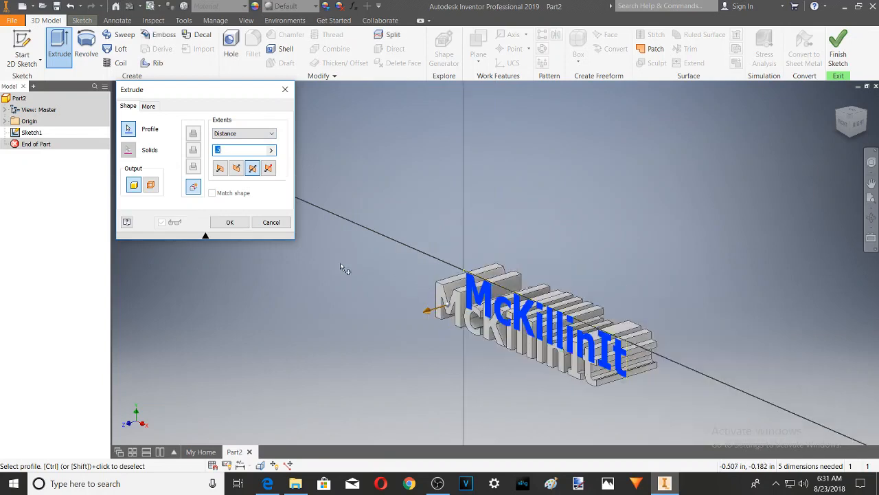
left_click(230, 222)
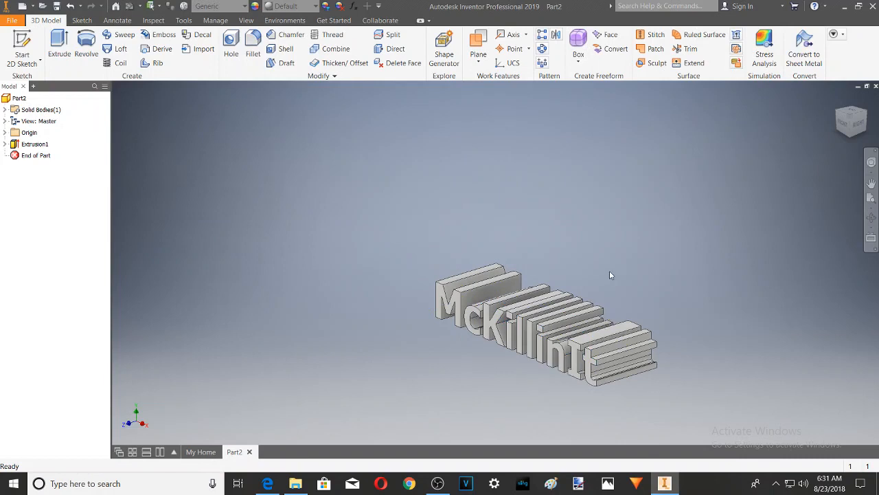
Step: Start exporting the part in a CAD format and choose OBJ Files (*.obj) as the file type
left_click(11, 20)
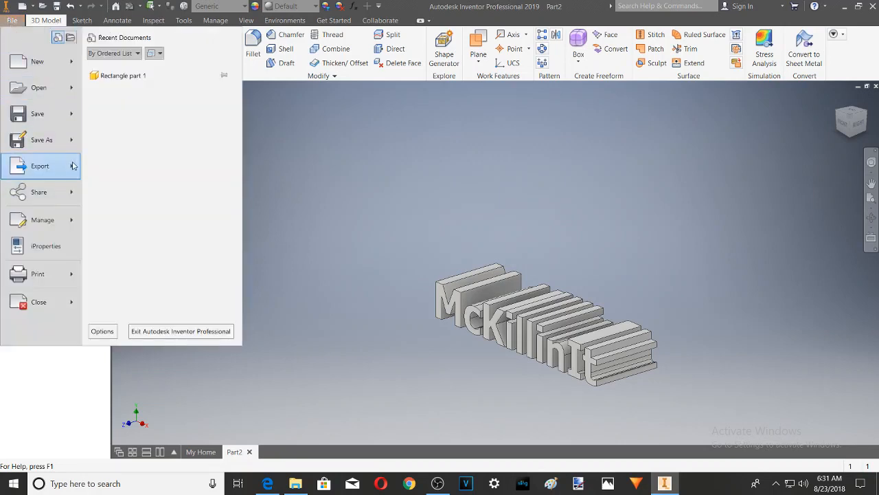
mouse_move(74, 167)
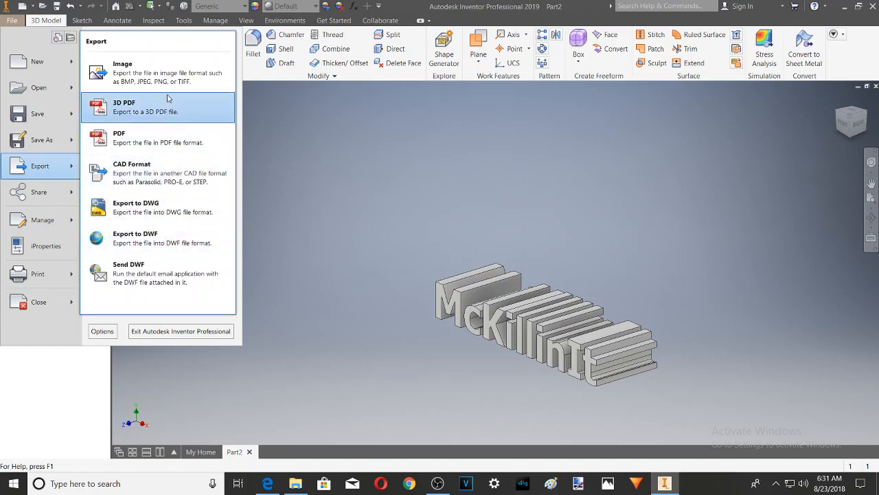
left_click(172, 171)
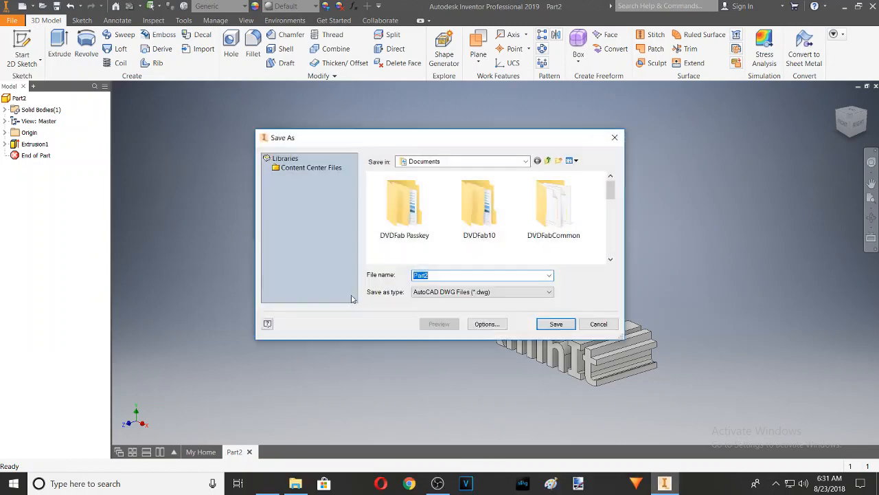
left_click(551, 294)
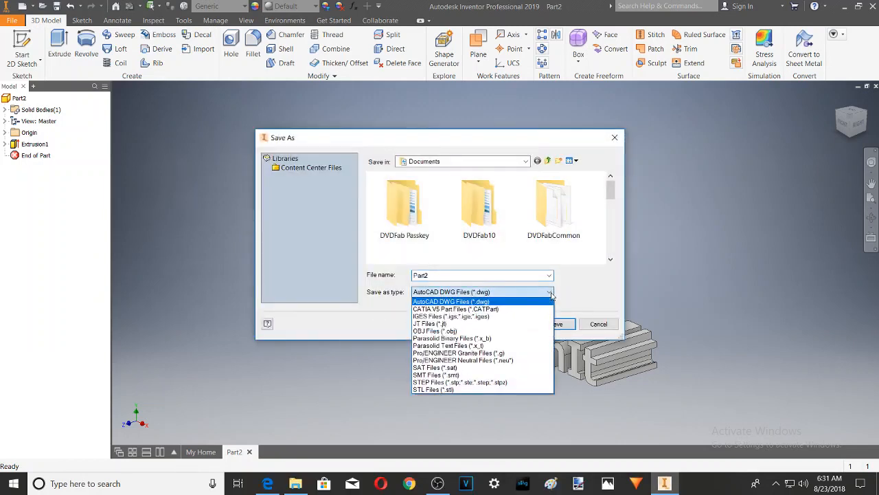
left_click(477, 330)
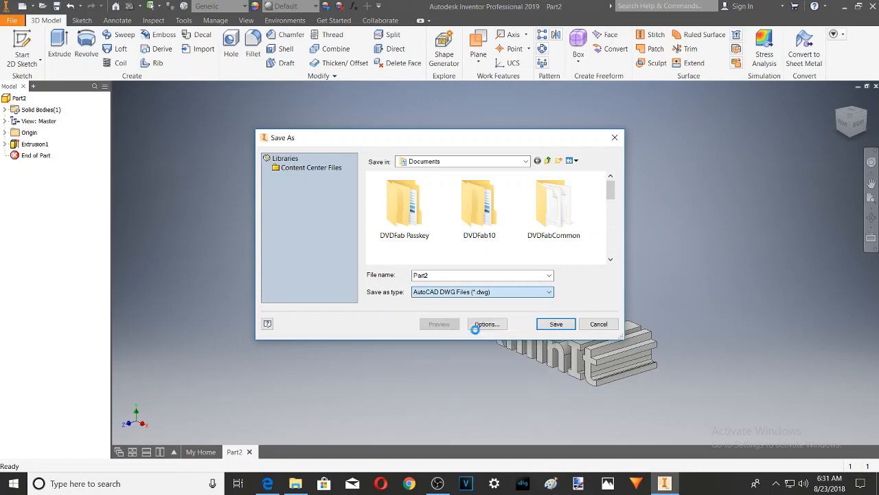
Step: Name the export file McKillint and save it in the Documents folder
left_click(456, 275)
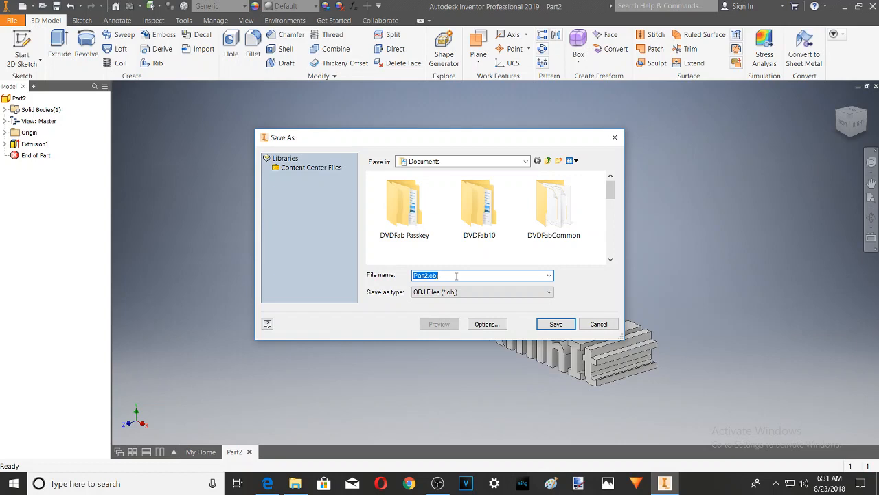
left_click(465, 275)
key("BackSpace")
key("BackSpace")
key("BackSpace")
key("BackSpace")
key("BackSpace")
key("BackSpace")
key("BackSpace")
key("BackSpace")
type("McKillint")
left_click(553, 324)
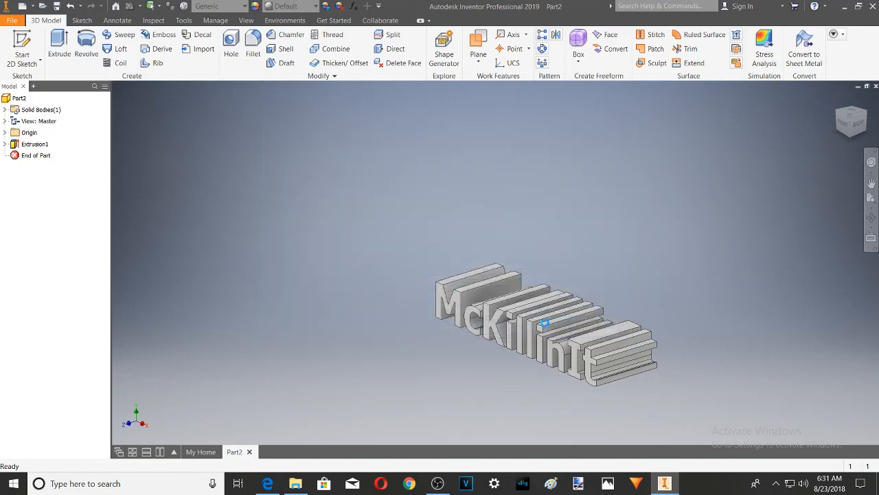